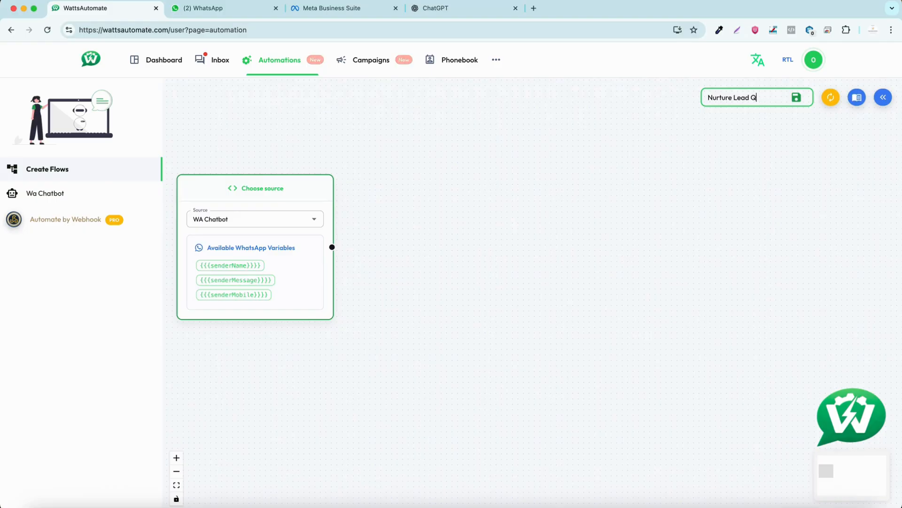
- Name the new flow Nurture Lead Qualif
key("BackSpace")
type("ty")
left_click(388, 208)
- Add a Send Message node and place it beside the Choose source node
left_click(883, 98)
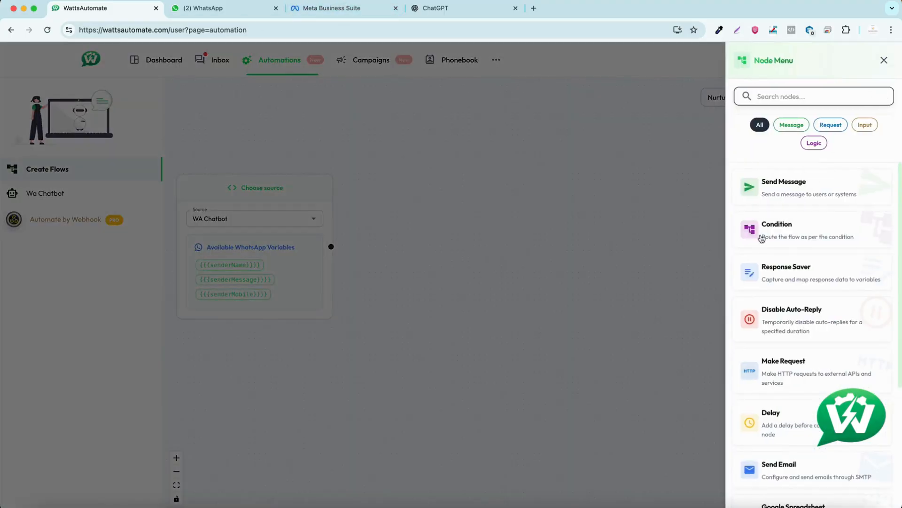
left_click(804, 185)
left_click_drag(404, 219, 247, 204)
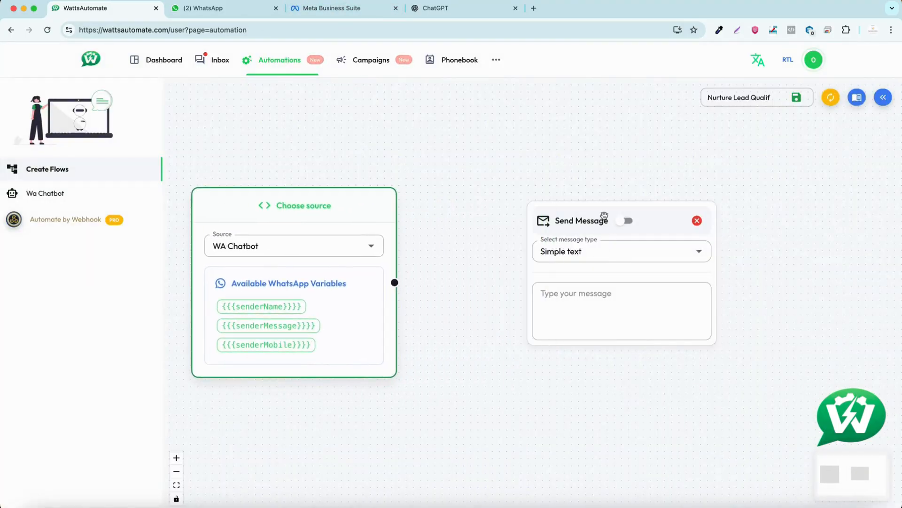
left_click_drag(601, 218, 537, 177)
- Ask ChatGPT for high-converting WhatsApp chats with emojis for a 100 USD web development service including free hosting, free domain and after-sales support
left_click(446, 13)
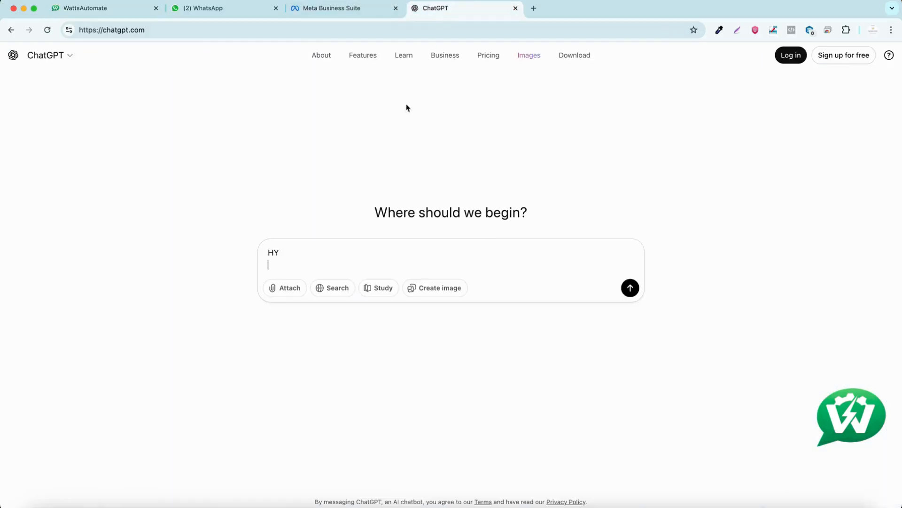
type("We")
type("are proving web development service to client, user send us message to get more details  about our services, such as pricing, timline, samples , on our WhatsApp form facebook ads, and other channels Can you crreat high converting whatsapp chats, including welcome messages and reply to their questions , WE are offering Web development Free hosting, Free domain Only in 100 USD After sales support Include emogie")
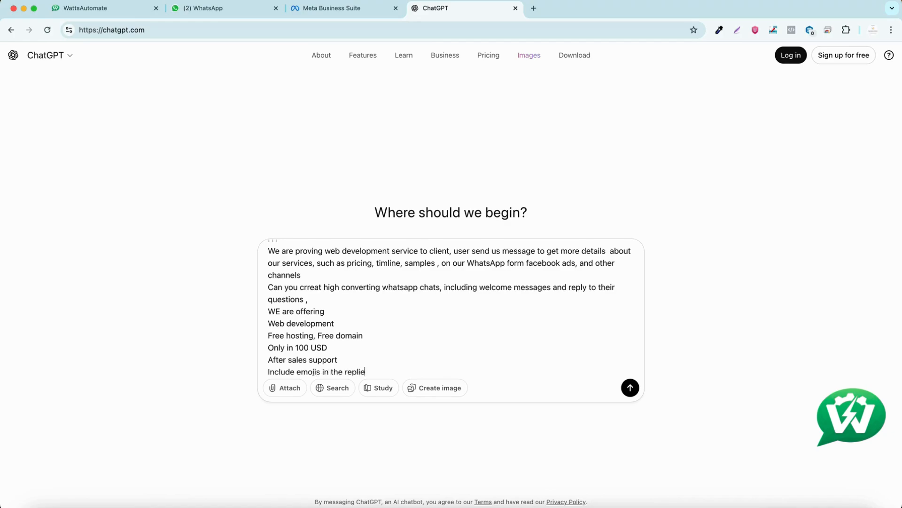
left_click(630, 388)
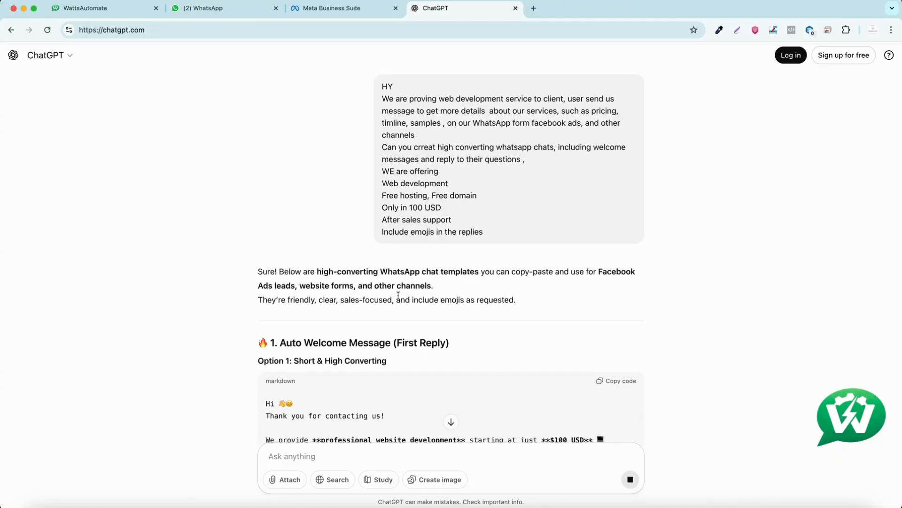
- Copy the short Option 1 welcome message from the ChatGPT reply into the Send Message node in WattsAutomate
scroll(398, 295, "down", 5)
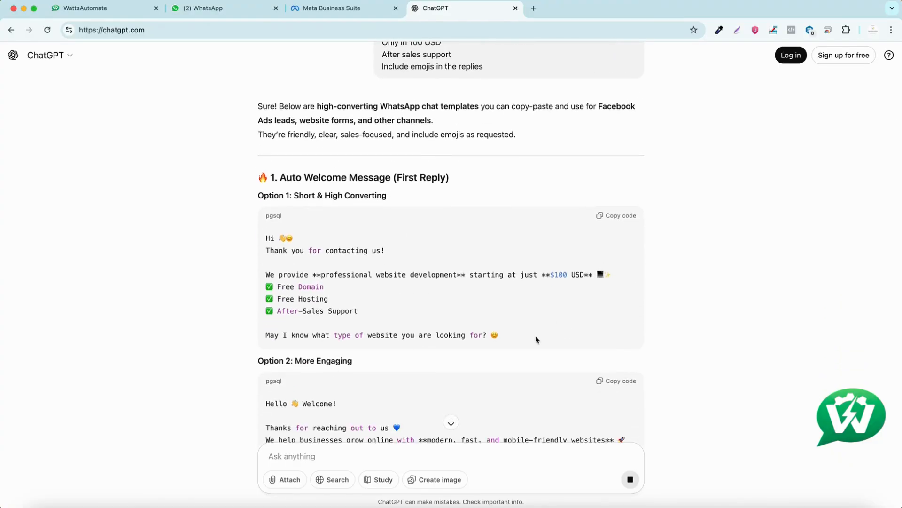
left_click_drag(536, 339, 270, 245)
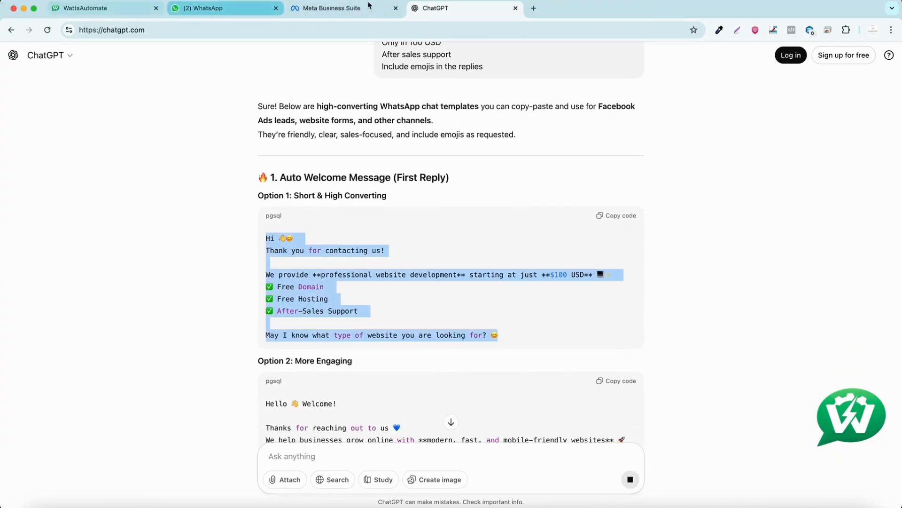
left_click(94, 8)
left_click(538, 253)
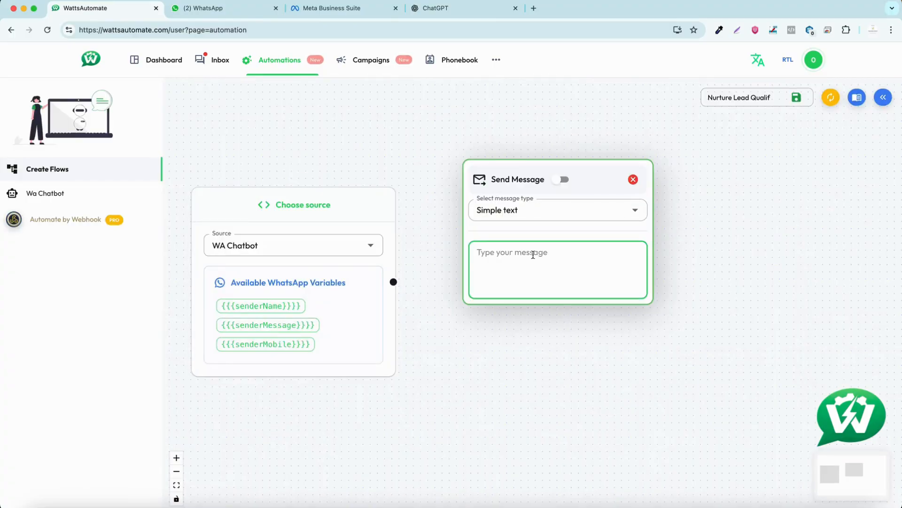
key("super+v")
- Connect the WA Chatbot source node to the Send Message node and move the message node higher
left_click_drag(441, 227, 383, 293)
left_click(384, 293)
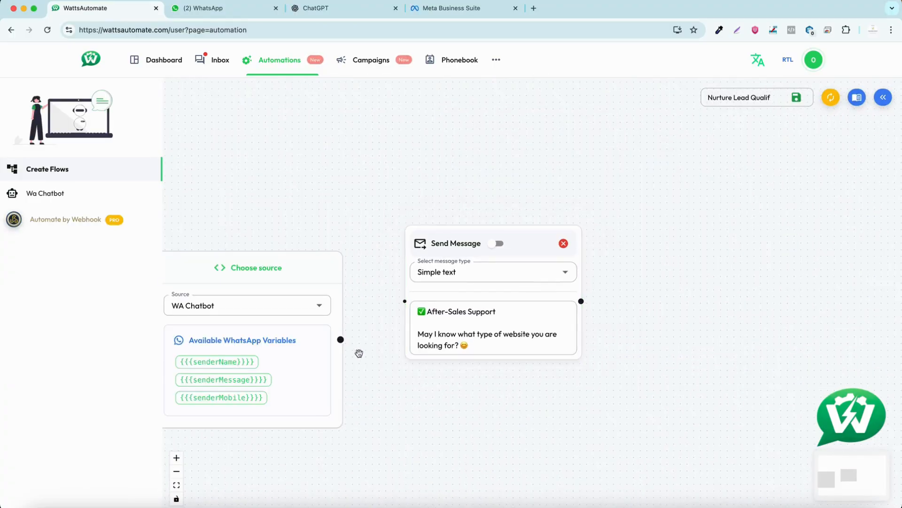
left_click_drag(341, 339, 405, 301)
left_click_drag(490, 266, 500, 162)
- Add a Condition node beside the message node, with Condition 1 as Text (contains) Price and Condition 2 as Text (exact match) Timeline
left_click(884, 97)
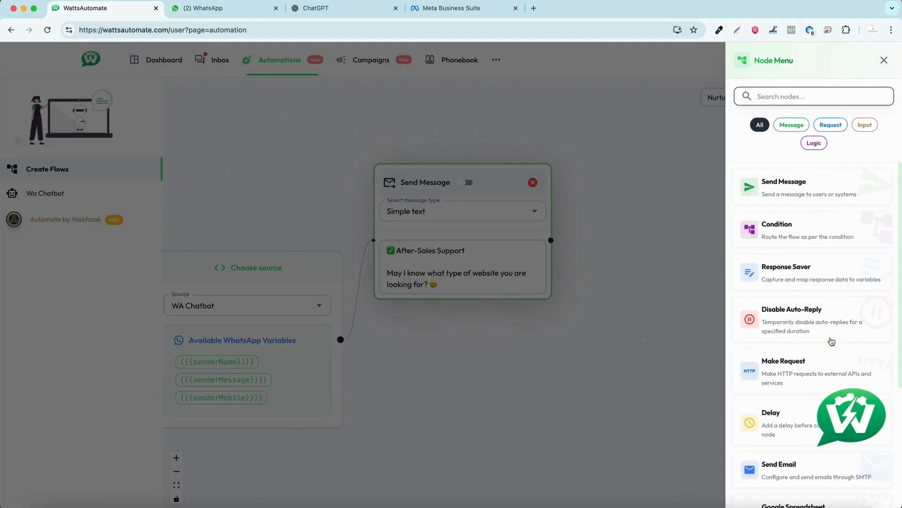
left_click(808, 234)
left_click(450, 248)
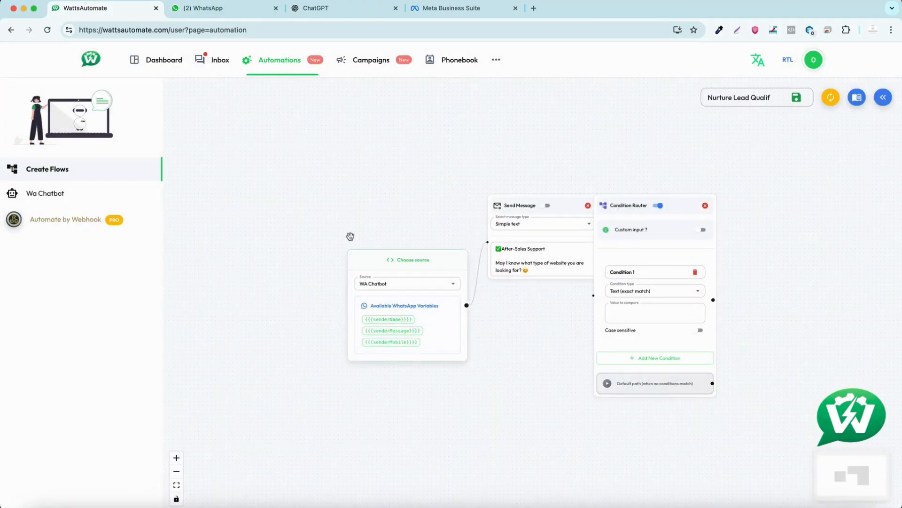
left_click_drag(352, 250, 238, 217)
left_click_drag(548, 196, 467, 140)
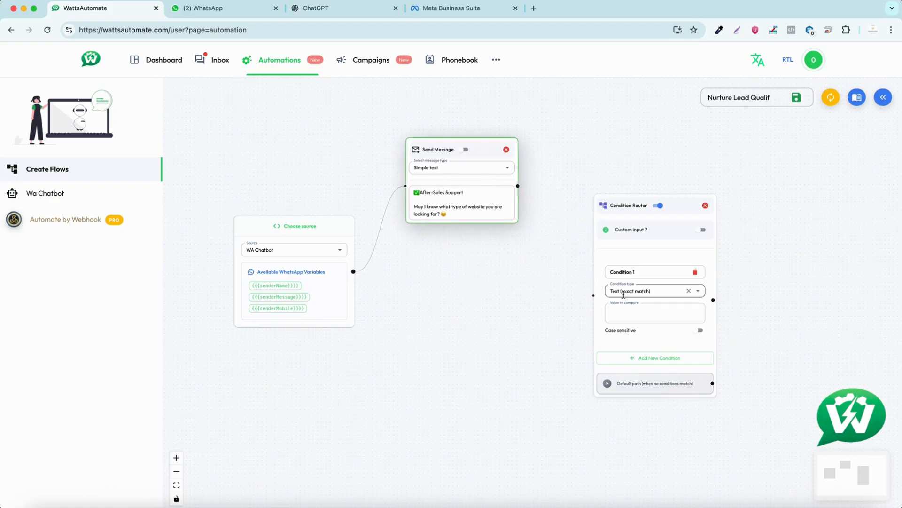
left_click(697, 292)
left_click(629, 405)
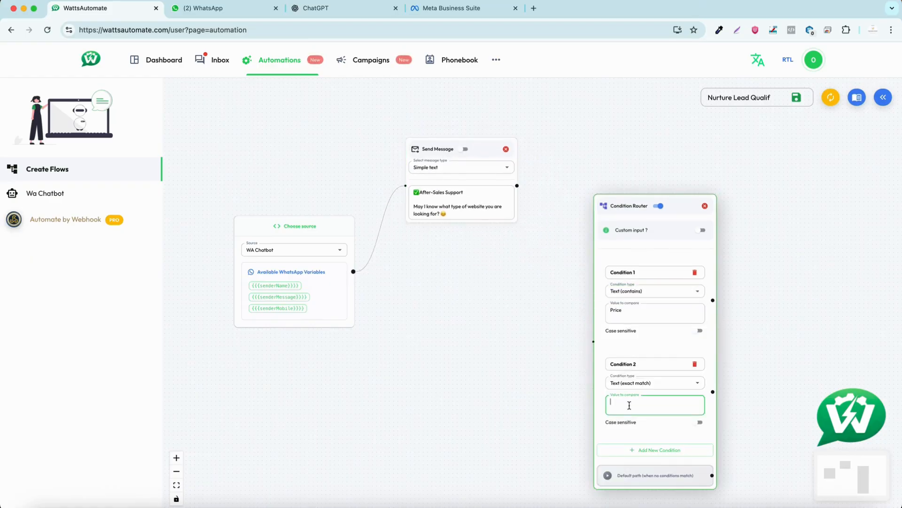
- Change the Send Message node's type to Button message and paste the welcome text into it
left_click(495, 209)
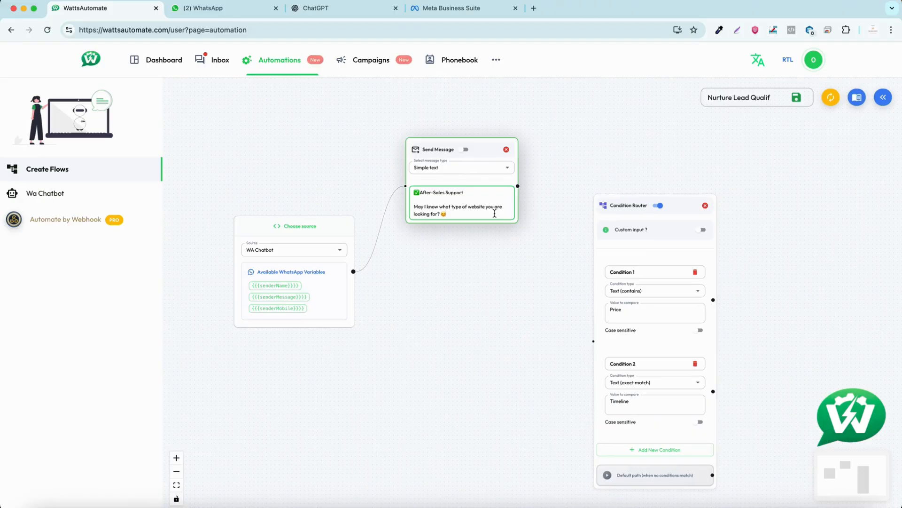
key("ctrl+a")
key("BackSpace")
left_click(508, 169)
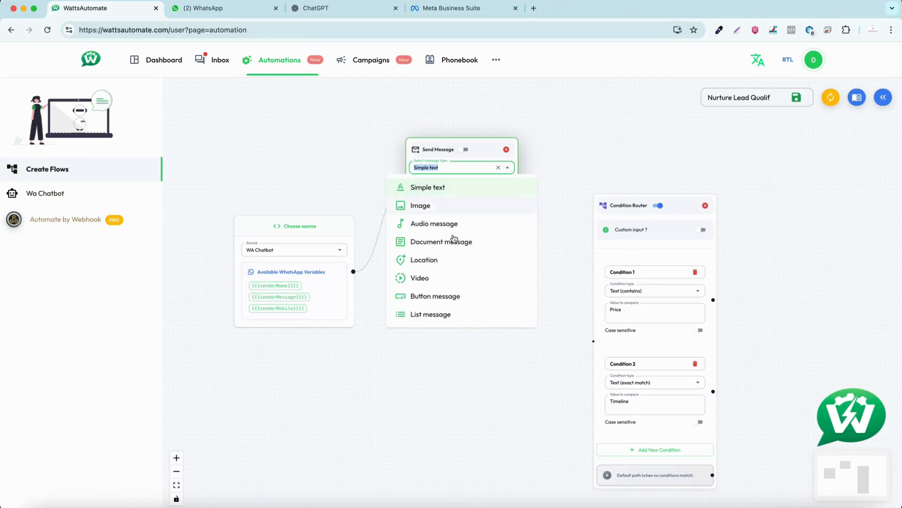
left_click(446, 295)
left_click(453, 194)
type("May I know what type of website you are looking for? 🤔")
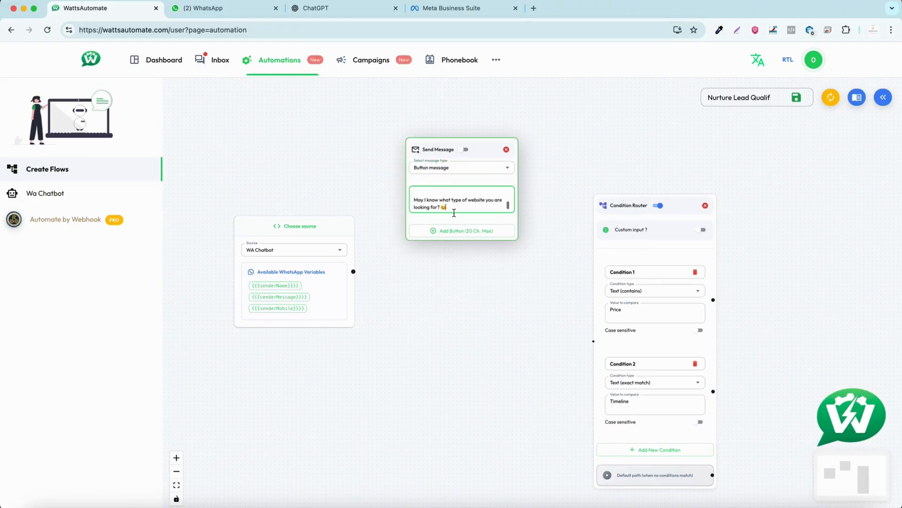
- Add two buttons labelled Pricing and Timeline to the welcome message
left_click(454, 230)
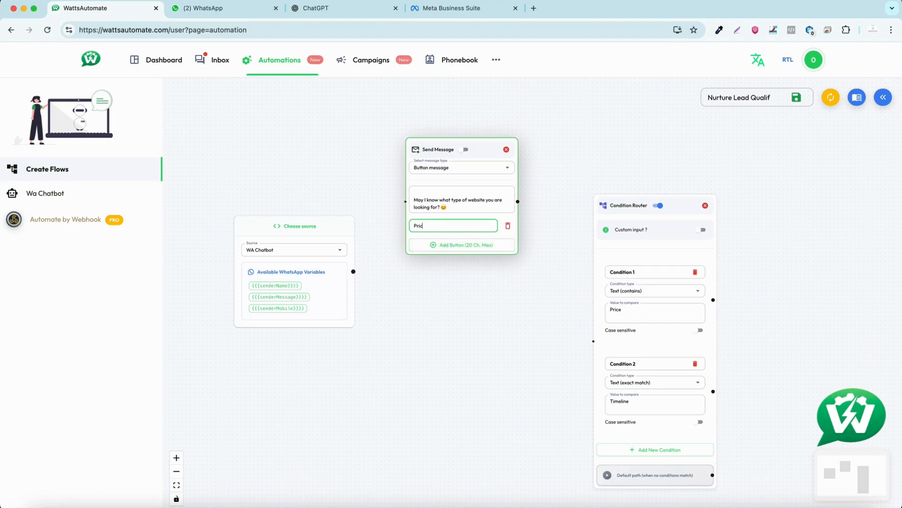
type("Pricing")
left_click(448, 245)
type("Timeline")
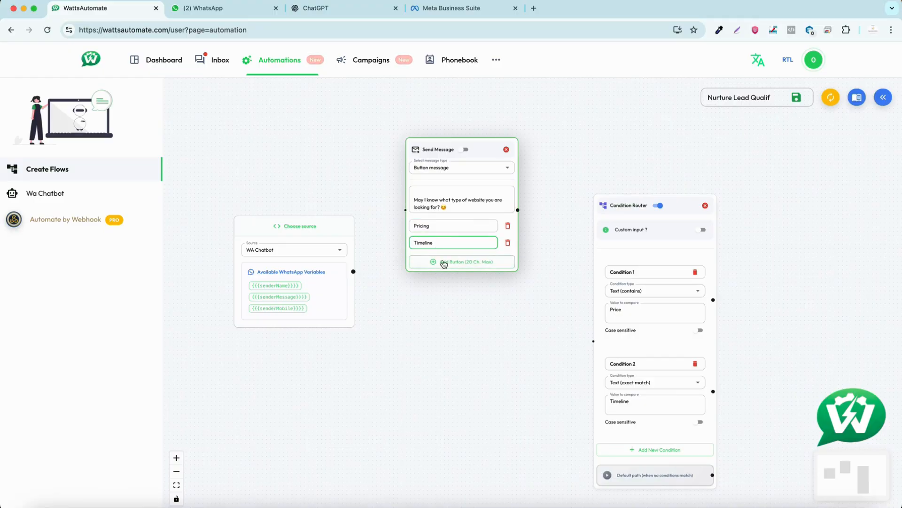
- Add a third button labelled samples to the welcome message, checking the ChatGPT reply topics for its name
left_click(444, 264)
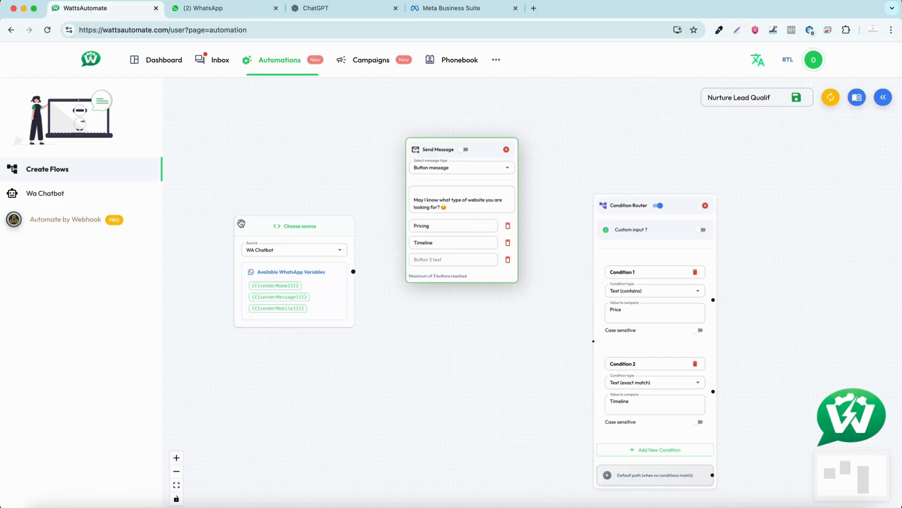
left_click(316, 8)
scroll(358, 337, "down", 8)
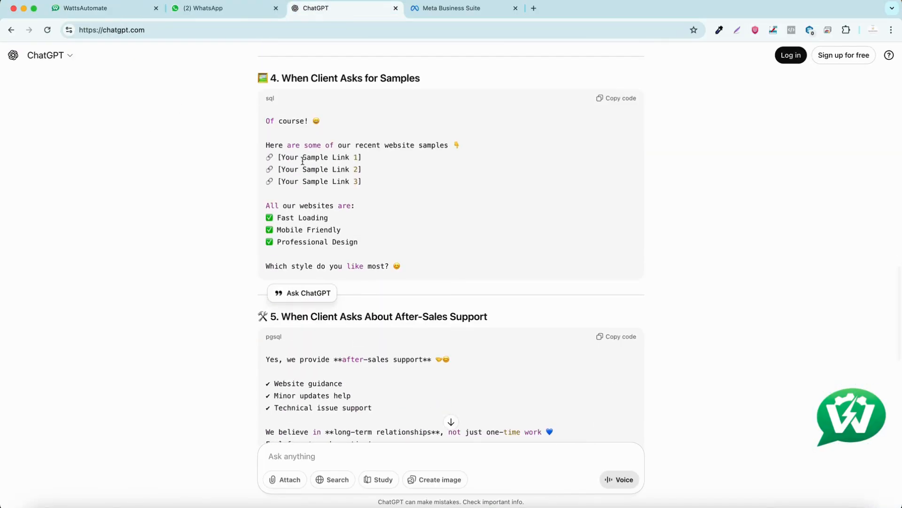
left_click(116, 16)
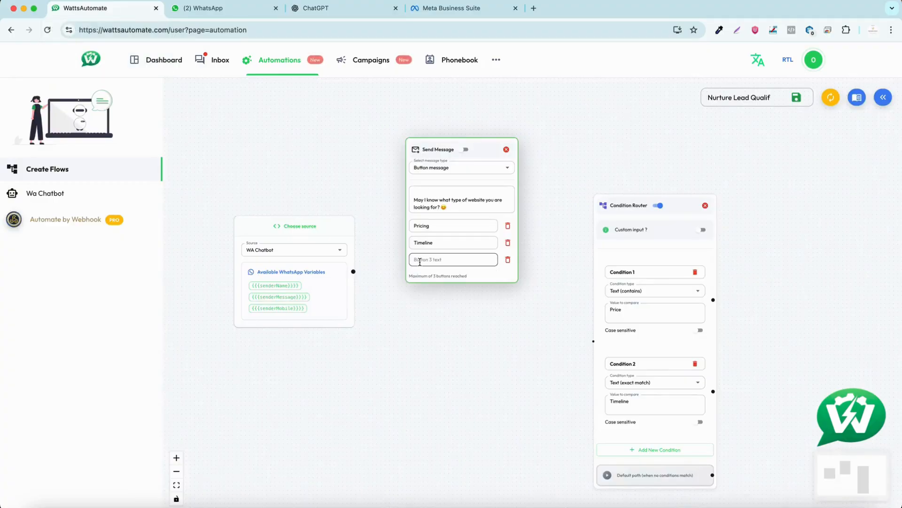
left_click(436, 379)
- Set Condition 1's value to Pricing and connect the welcome message node to the Condition Router
left_click(639, 311)
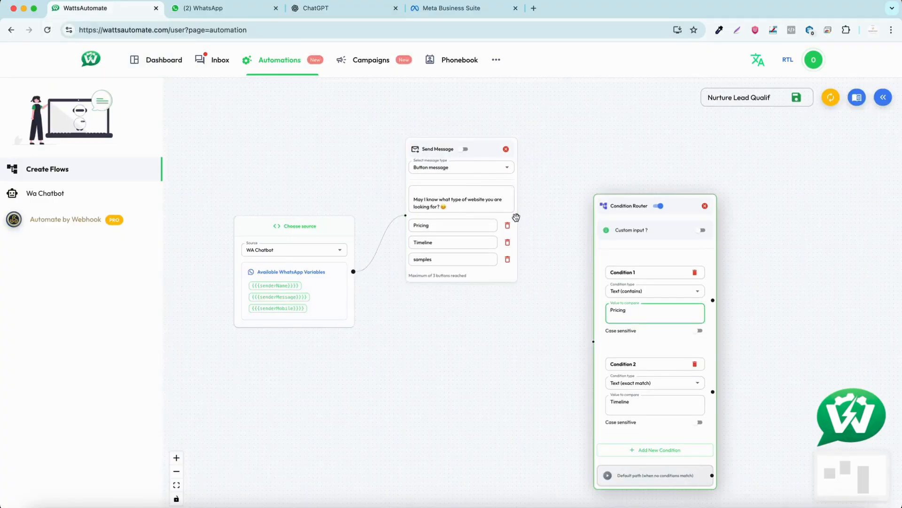
left_click_drag(517, 216, 593, 342)
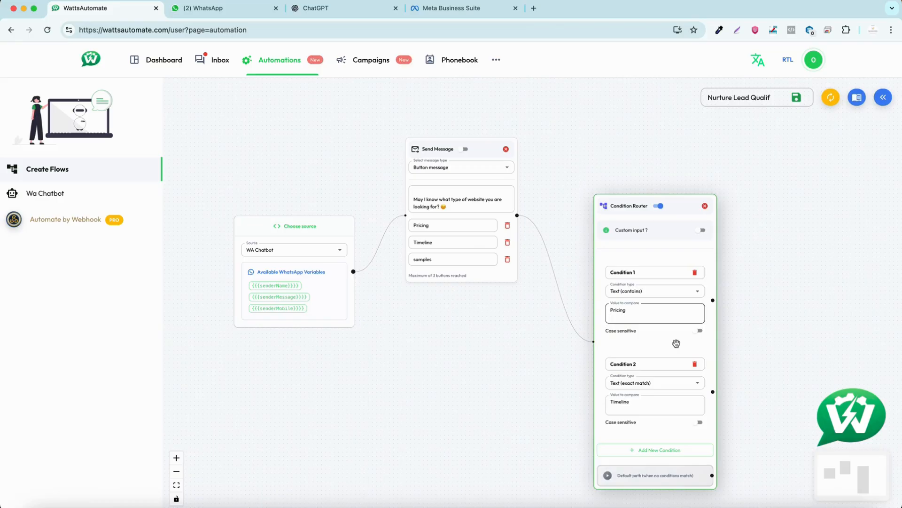
left_click_drag(676, 344, 652, 253)
- Add a second Send Message node and place it beyond the Condition Router
left_click(882, 98)
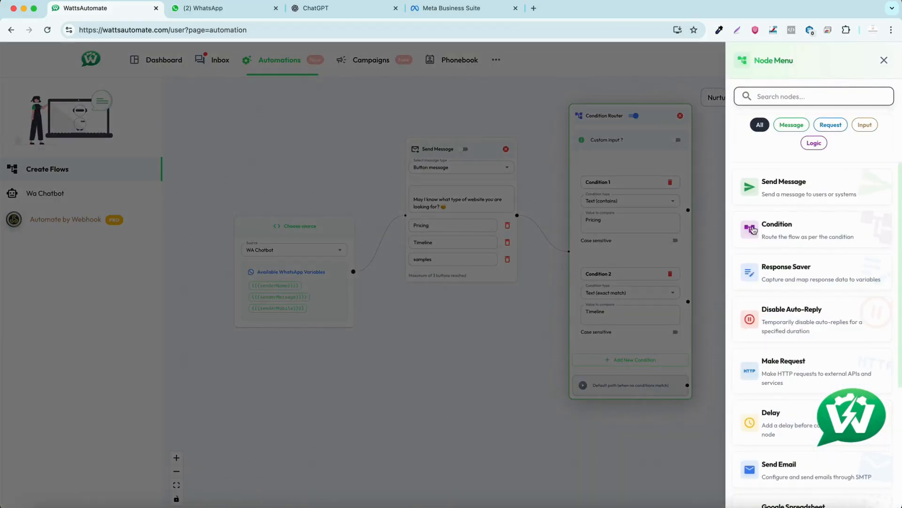
scroll(799, 212, "down", 2)
scroll(825, 189, "up", 2)
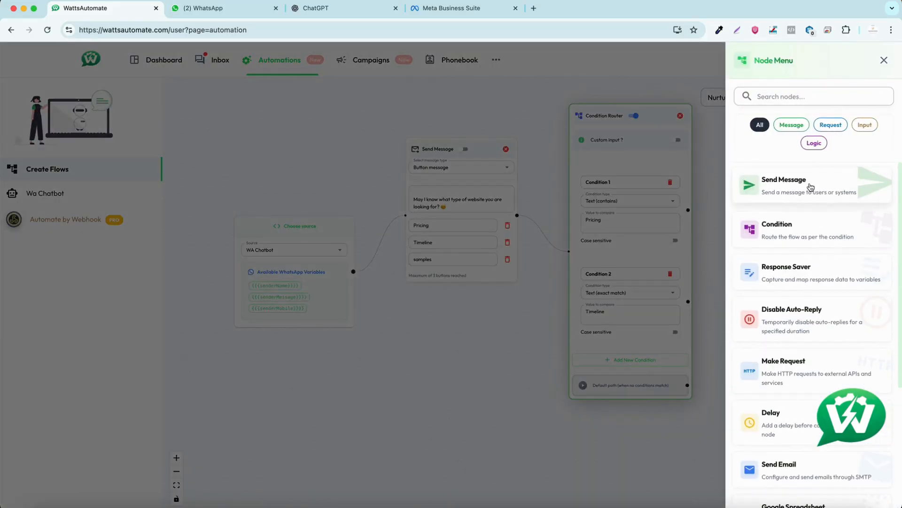
left_click(810, 183)
left_click_drag(717, 199, 767, 186)
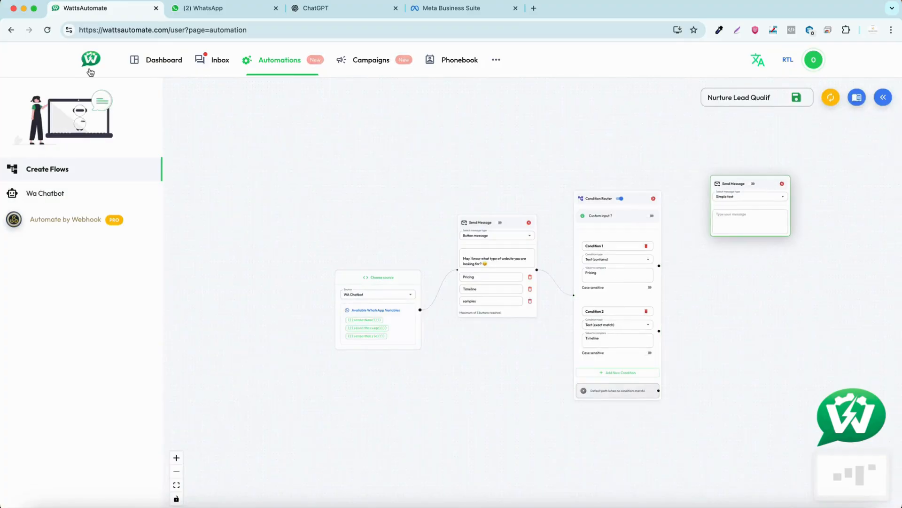
- Find and copy the reply for when a client asks about pricing in the ChatGPT conversation
left_click(325, 8)
scroll(328, 252, "down", 4)
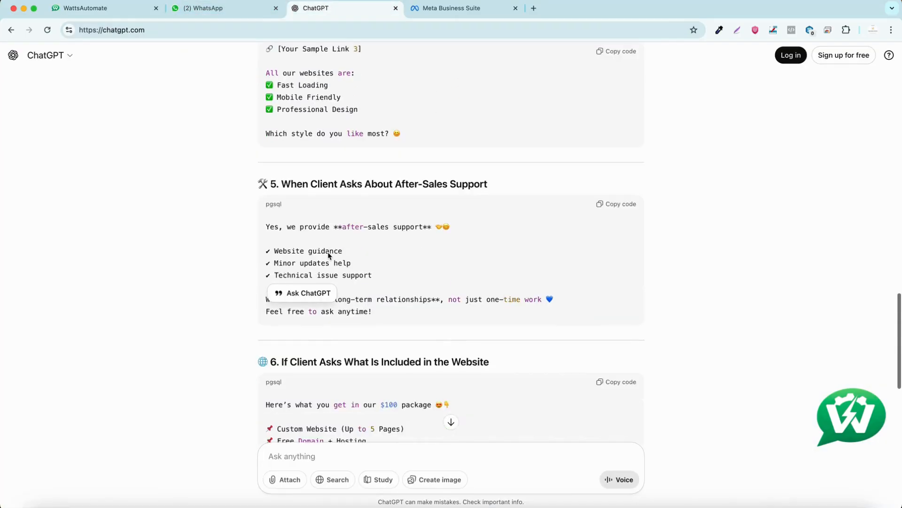
scroll(327, 254, "up", 3)
scroll(329, 256, "down", 6)
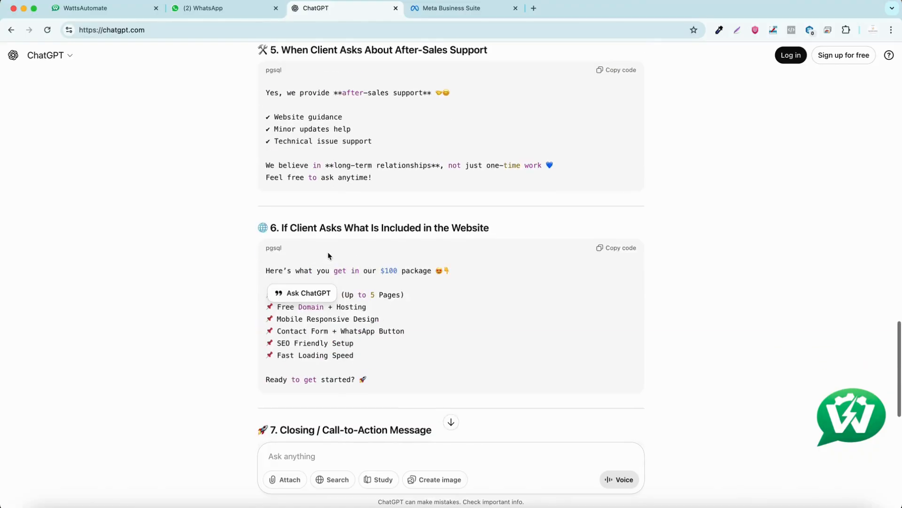
scroll(328, 254, "down", 2)
scroll(328, 254, "up", 20)
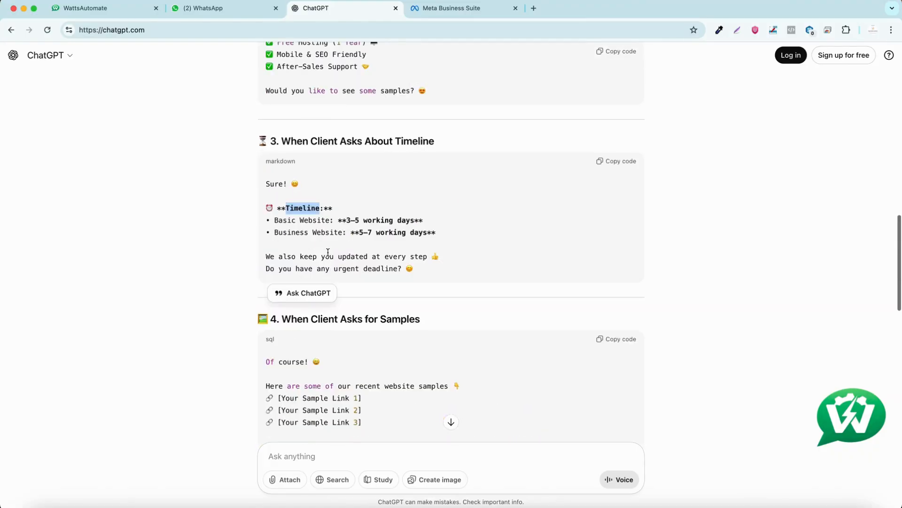
scroll(328, 255, "up", 2)
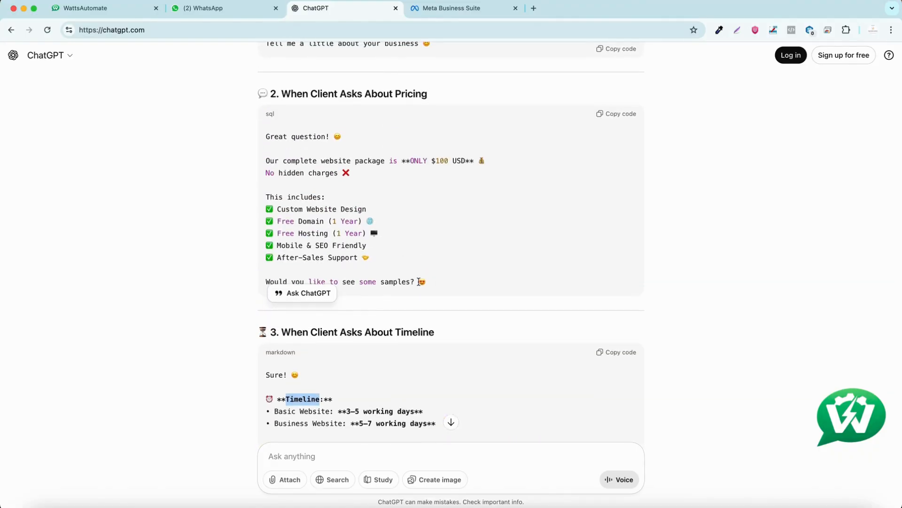
left_click_drag(419, 281, 266, 136)
- Set the second Send Message node in WattsAutomate to Button message and paste the pricing reply into it
left_click(89, 8)
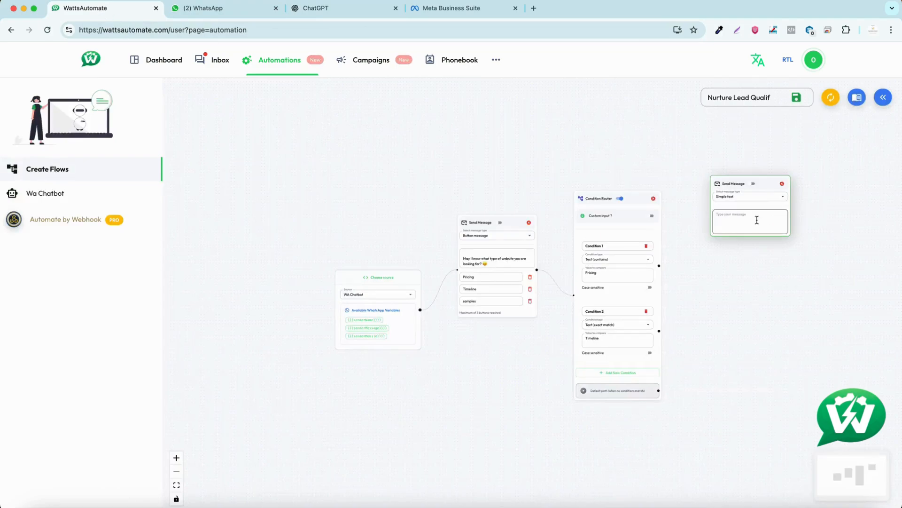
left_click(787, 195)
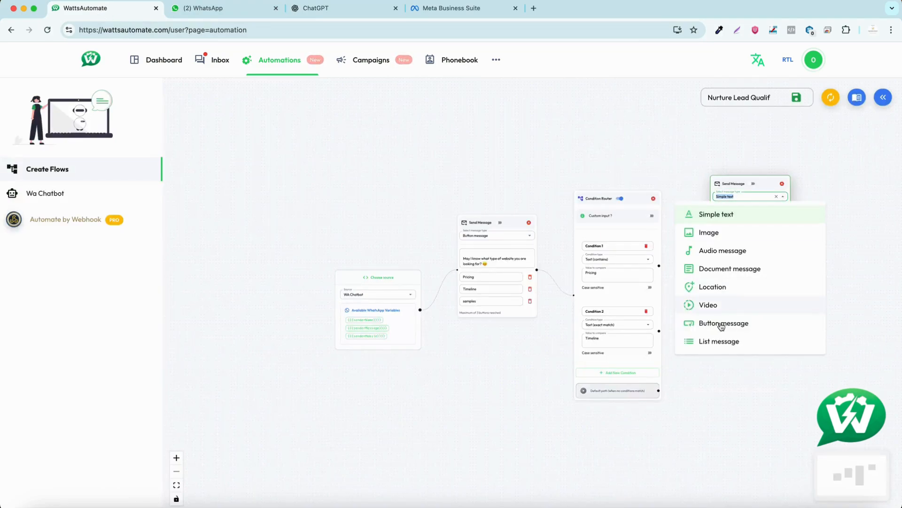
left_click(721, 326)
key("super+v")
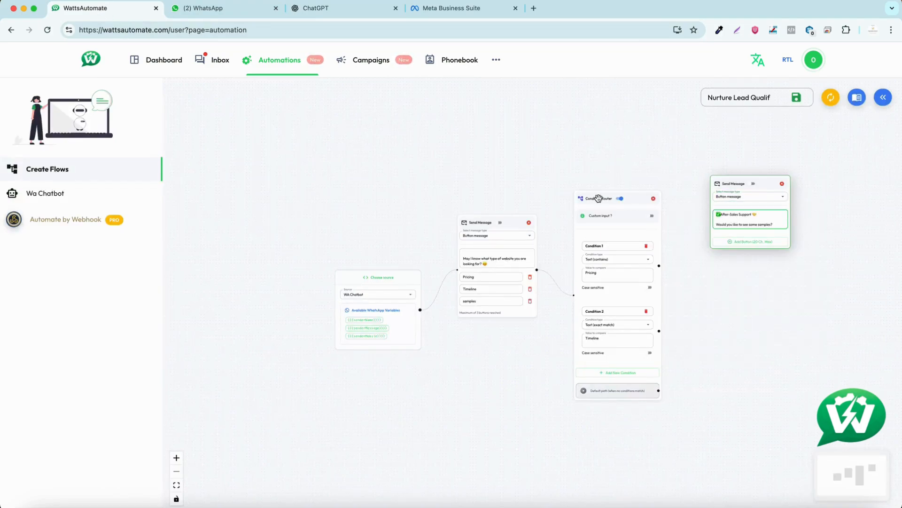
- Add a YES button to the pricing message and connect the router's Condition 1 output to that message node
left_click_drag(598, 198, 593, 181)
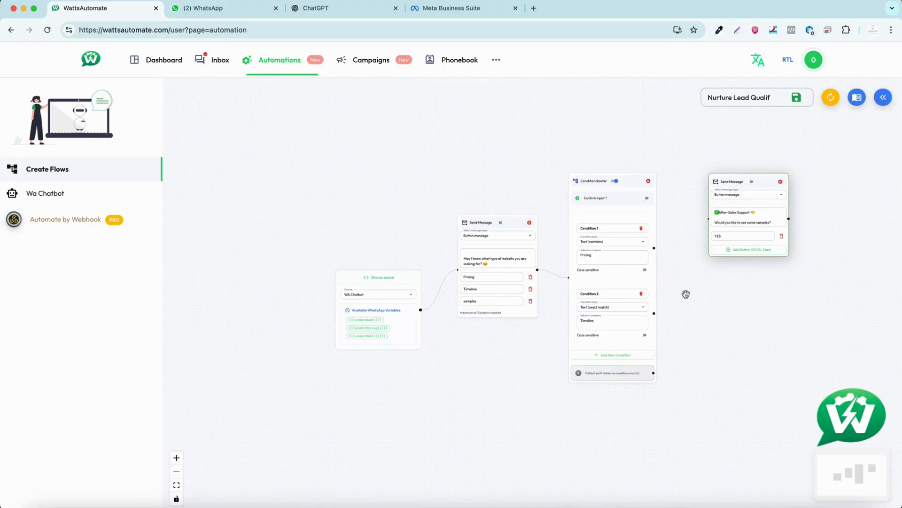
left_click_drag(654, 248, 708, 219)
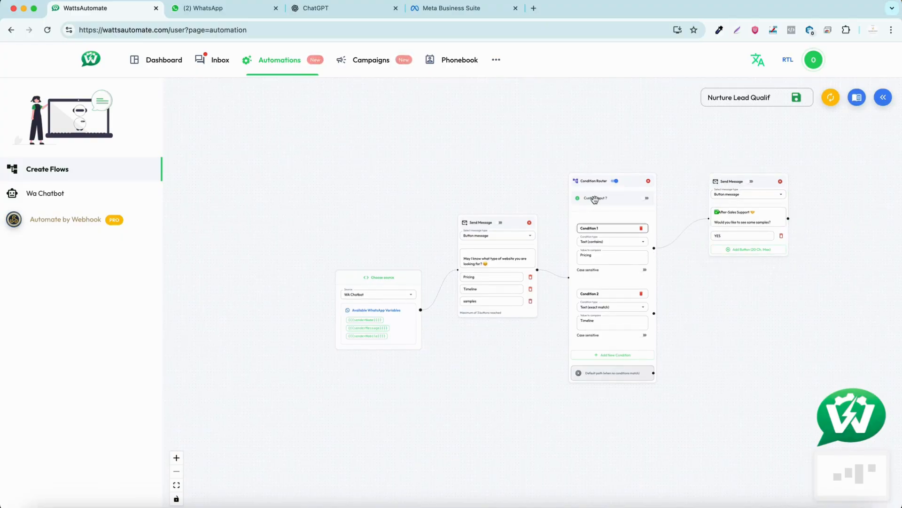
- Add a NO button to the pricing message and reposition the Condition Router in the flow
left_click(755, 250)
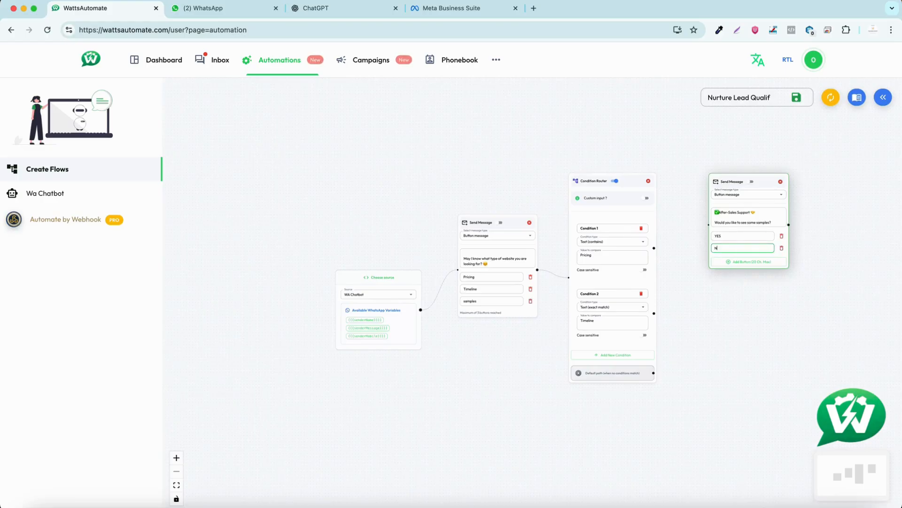
mouse_move(656, 248)
left_mouse_down()
mouse_move(684, 225)
mouse_move(694, 229)
mouse_move(671, 233)
left_mouse_up()
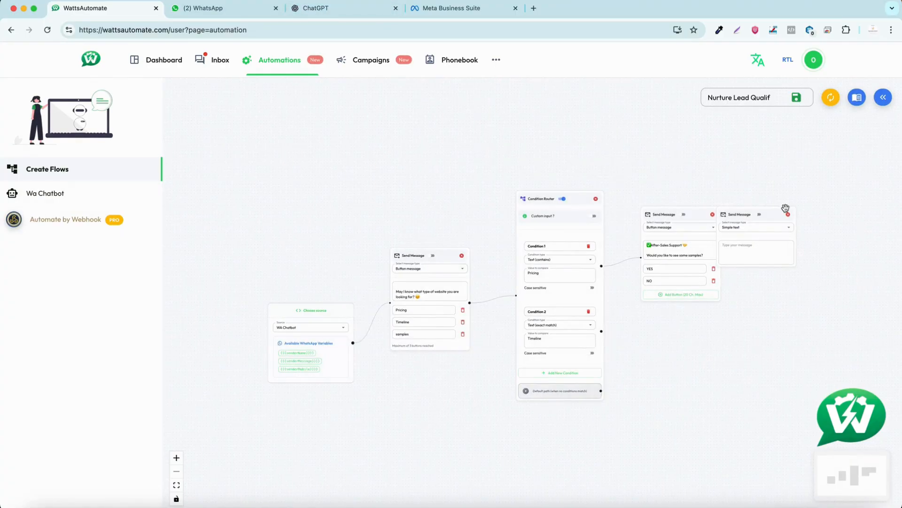
- Place a simple text Send Message node below the pricing message, enter "Within 3 days", and connect the router's Condition 2 output to it
left_click_drag(773, 215, 705, 360)
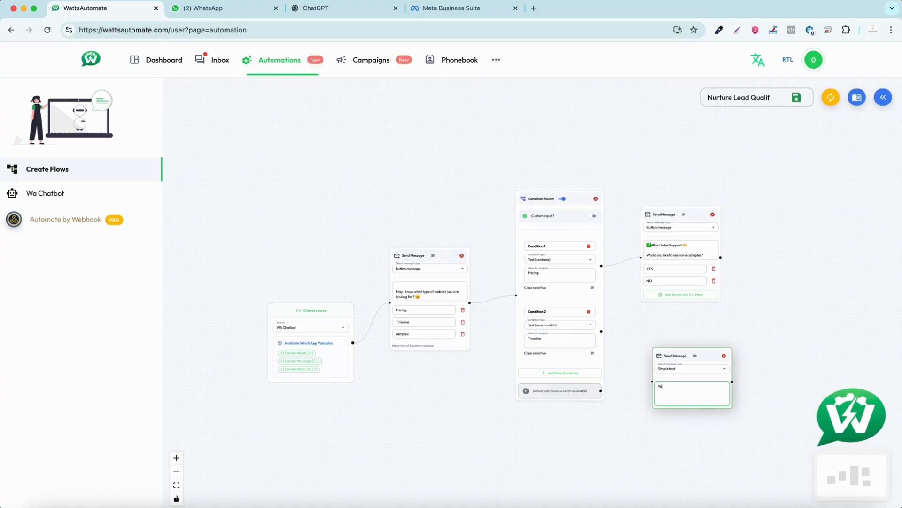
left_click(647, 376)
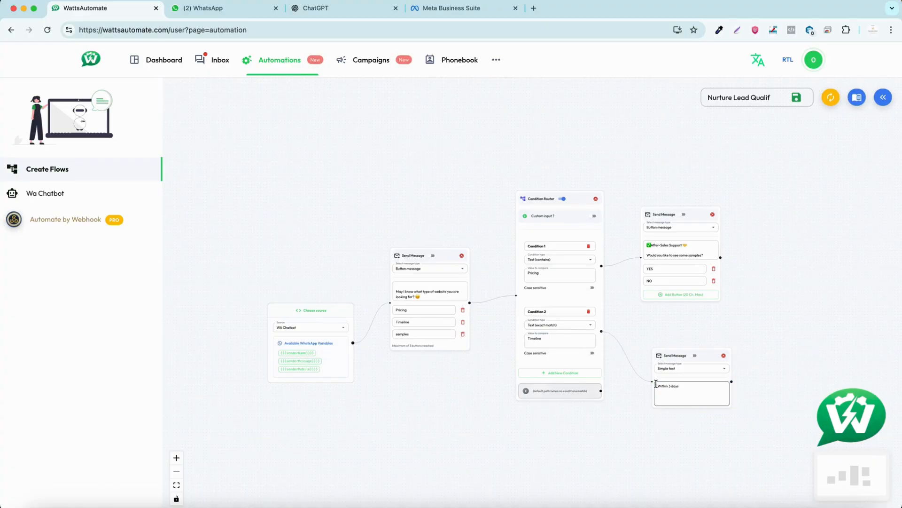
- Try adding an AI Transfer node to the flow and moving it clear of the message nodes
scroll(763, 296, "down", 5)
scroll(764, 296, "right", 3)
left_click_drag(713, 270, 645, 305)
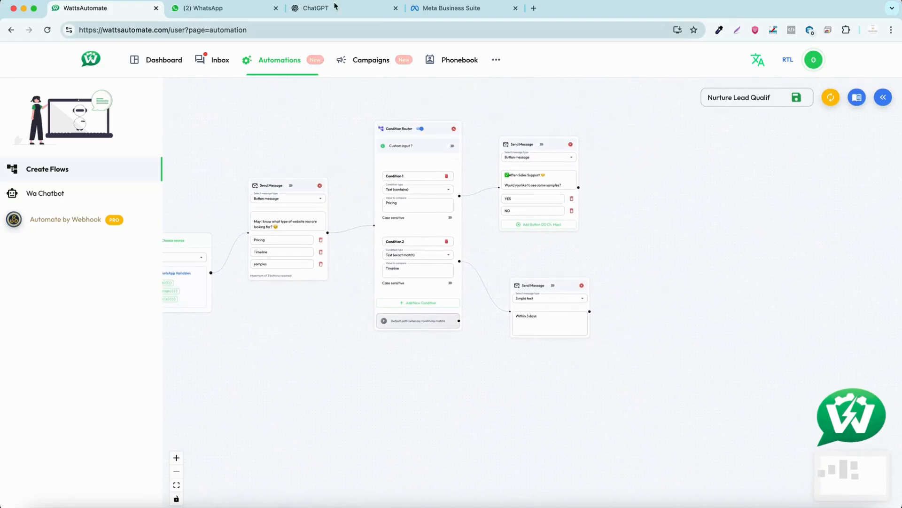
left_click(883, 97)
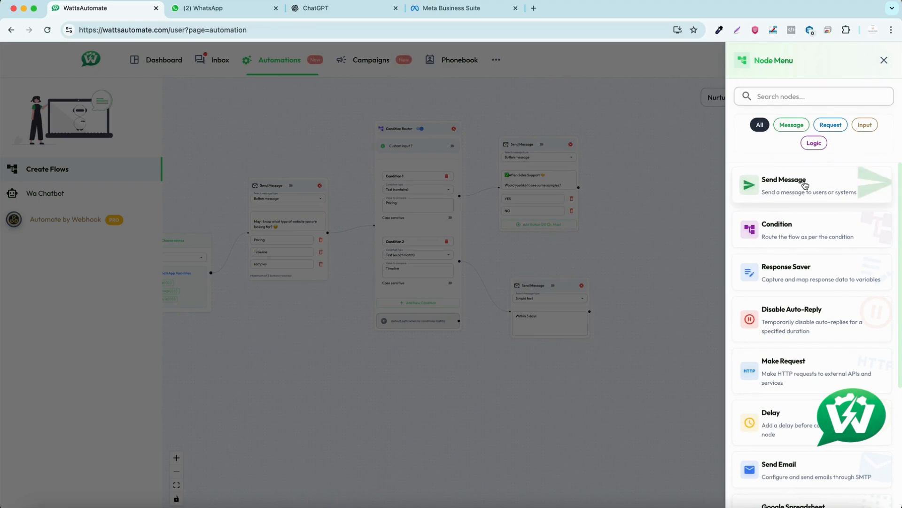
scroll(800, 333, "down", 4)
left_click(798, 424)
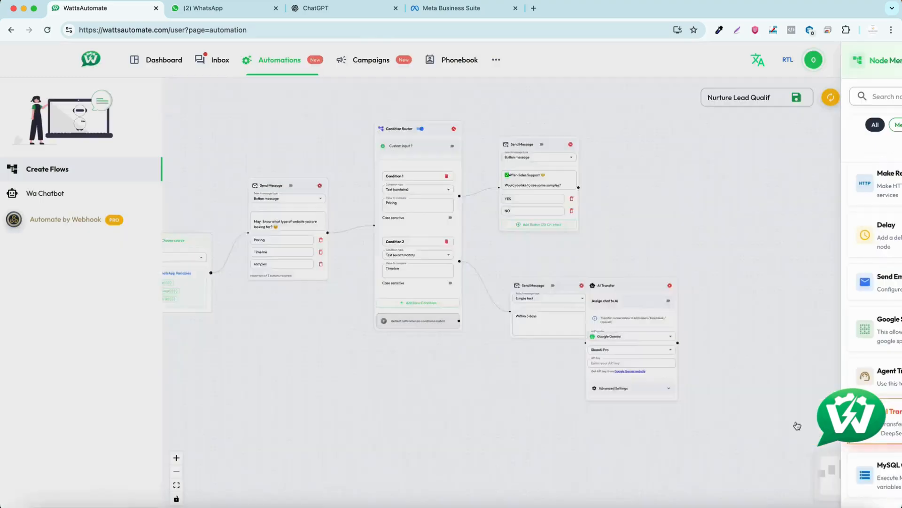
left_click_drag(796, 311, 782, 163)
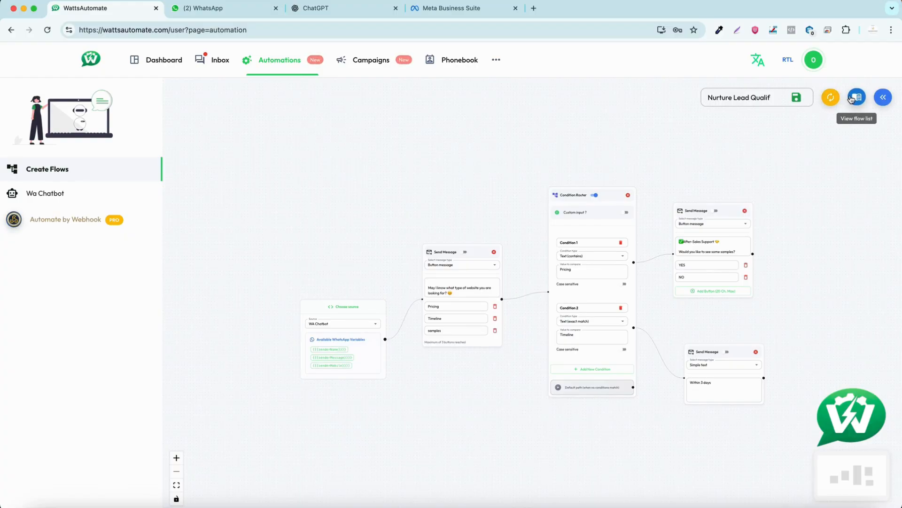
- Save the flow and create a Wa Chatbot titled "1st flow" with origin Meta and the Nurture Lead Qualif chatflow
left_click(797, 98)
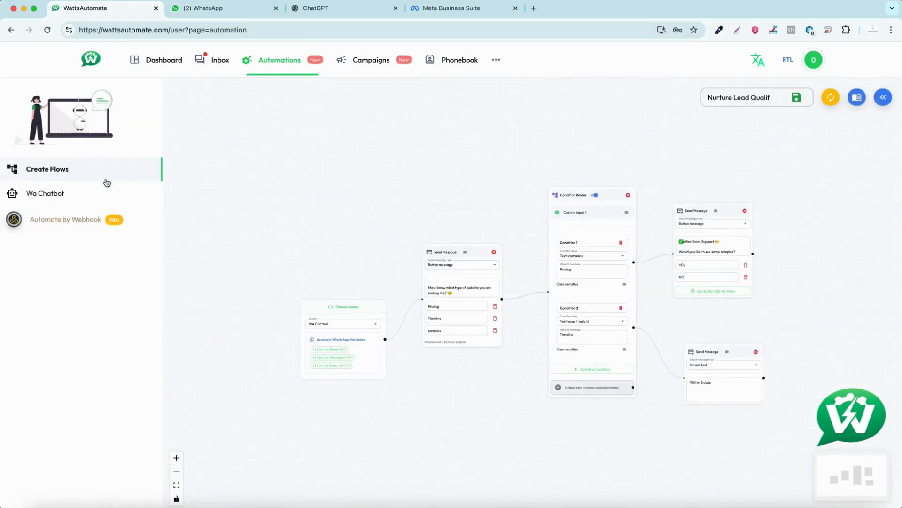
left_click(86, 195)
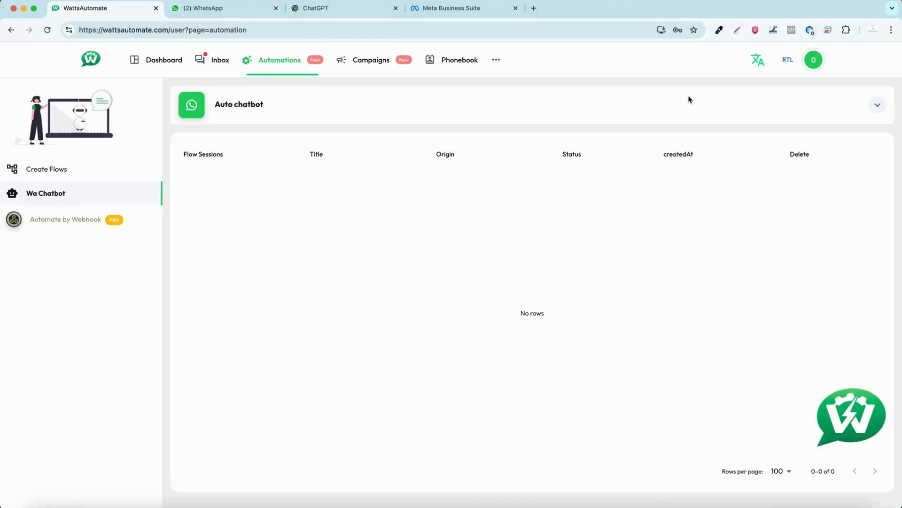
left_click(877, 108)
left_click(311, 147)
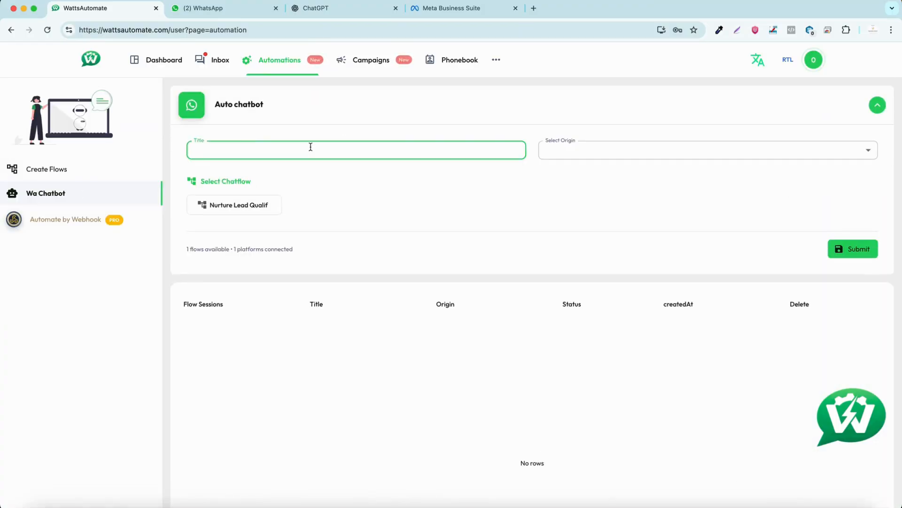
type("1st flow")
left_click(645, 149)
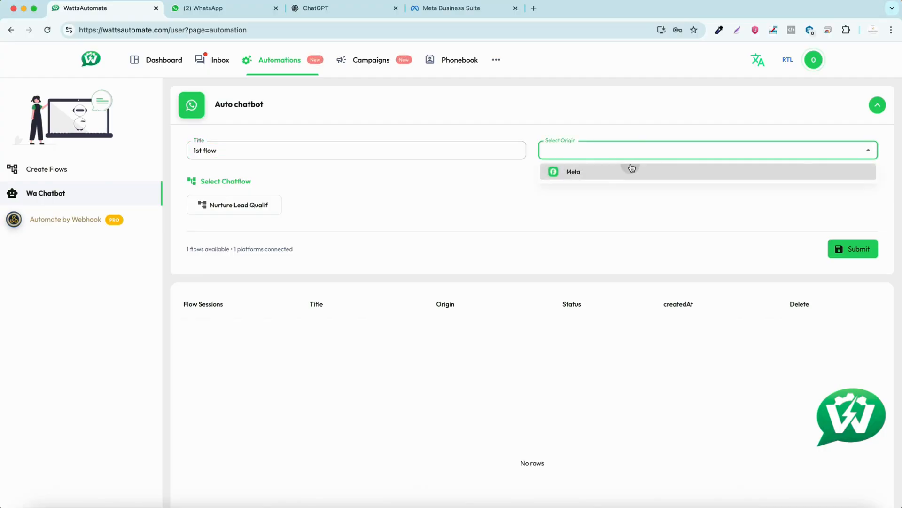
left_click(630, 169)
left_click(216, 198)
left_click(856, 242)
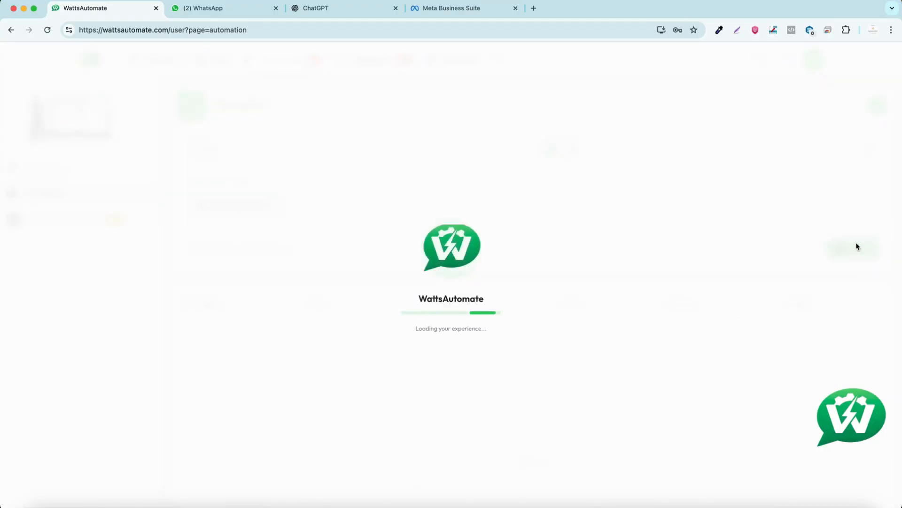
- Look up the account's phone number, switch to WhatsApp, open a chat with that business number and send "HI"
left_click(811, 57)
left_click(207, 8)
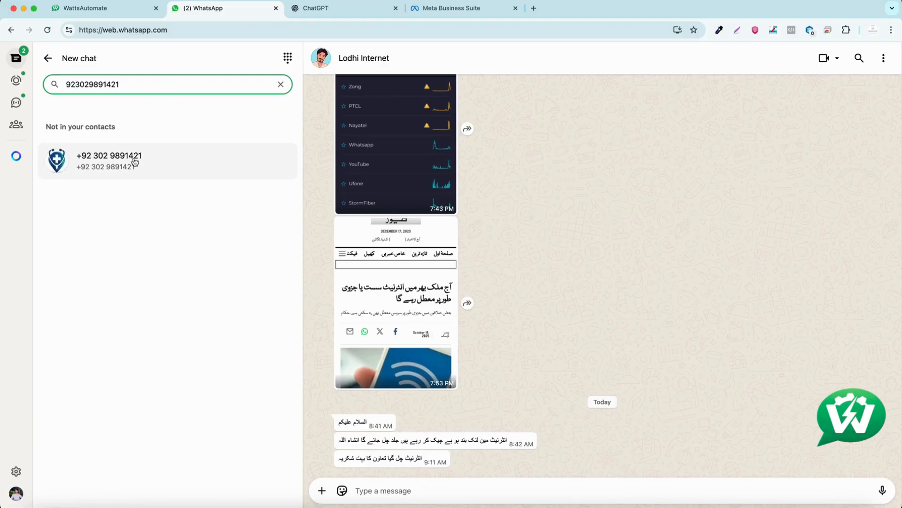
left_click(132, 161)
type("HI")
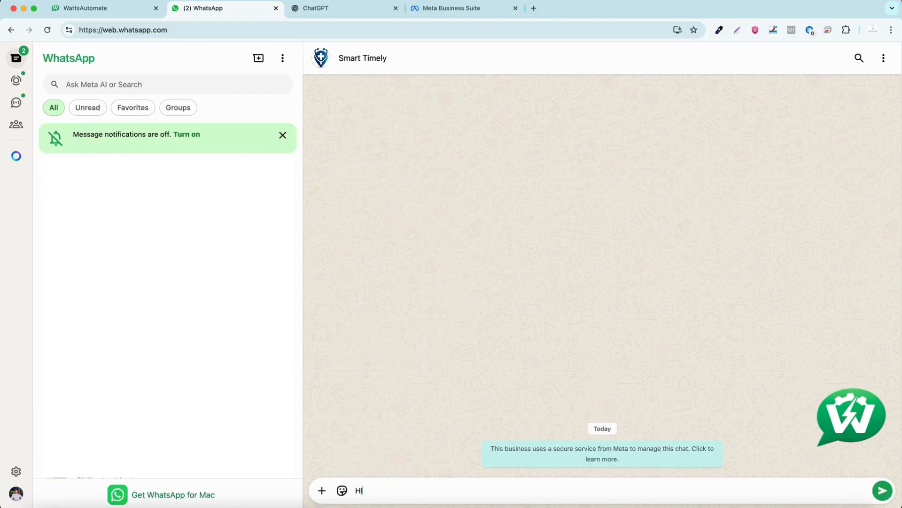
key("Return")
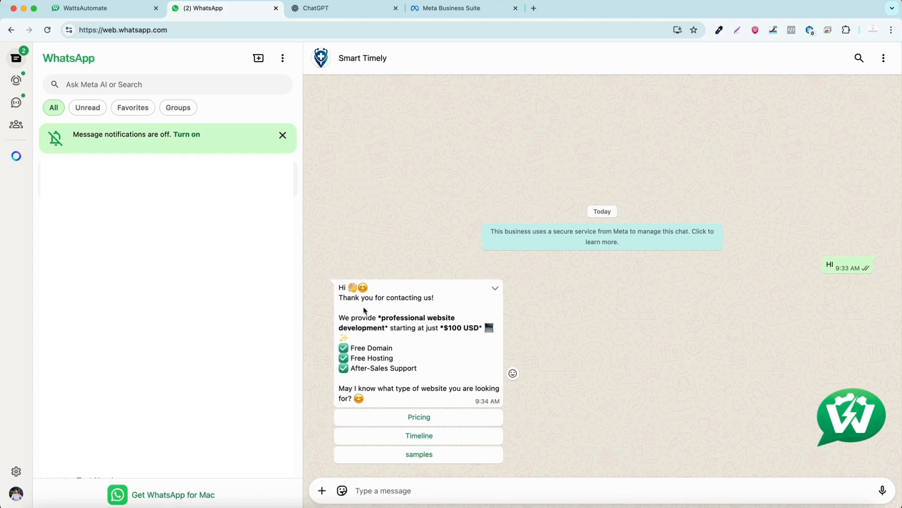
- Read the chatbot's greeting in the WhatsApp chat and answer it with the Pricing option
left_click_drag(346, 300, 409, 389)
left_click(456, 393)
left_click(437, 418)
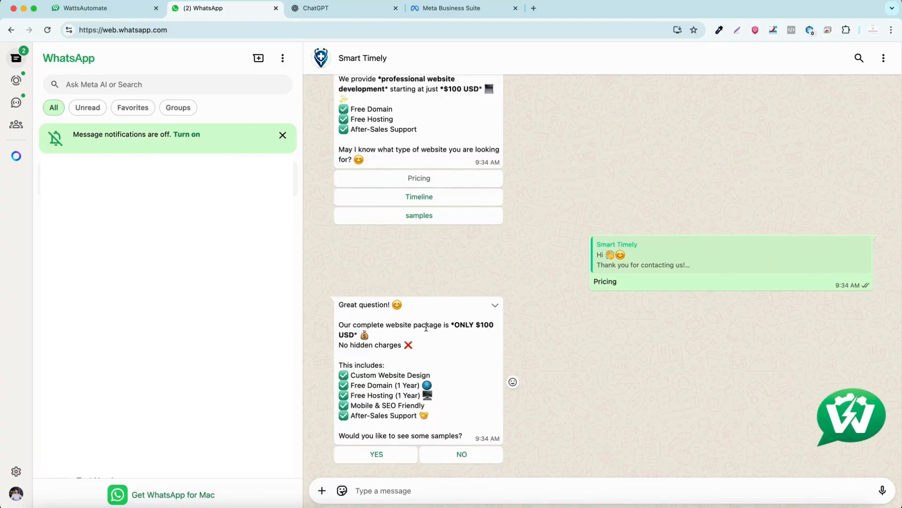
- Review the routing conditions in the WattsAutomate flow and answer YES to the pricing message in WhatsApp
left_click(102, 8)
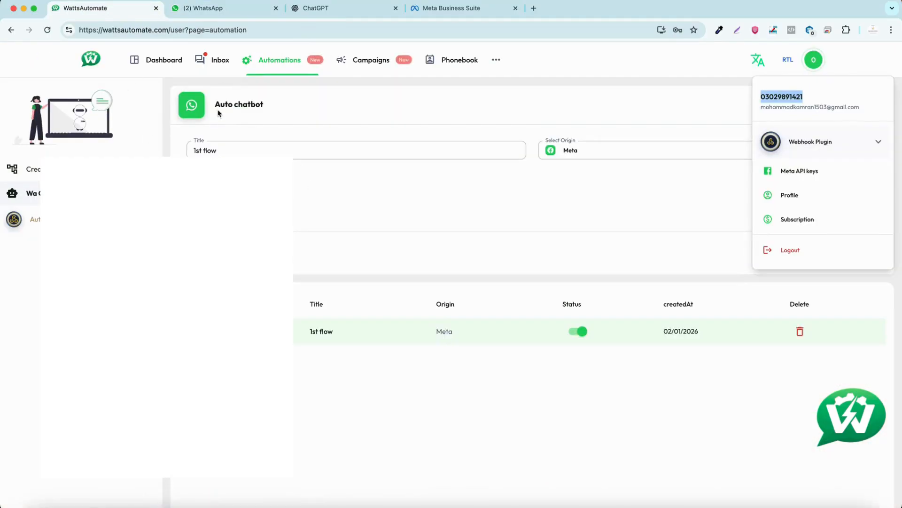
left_click(89, 170)
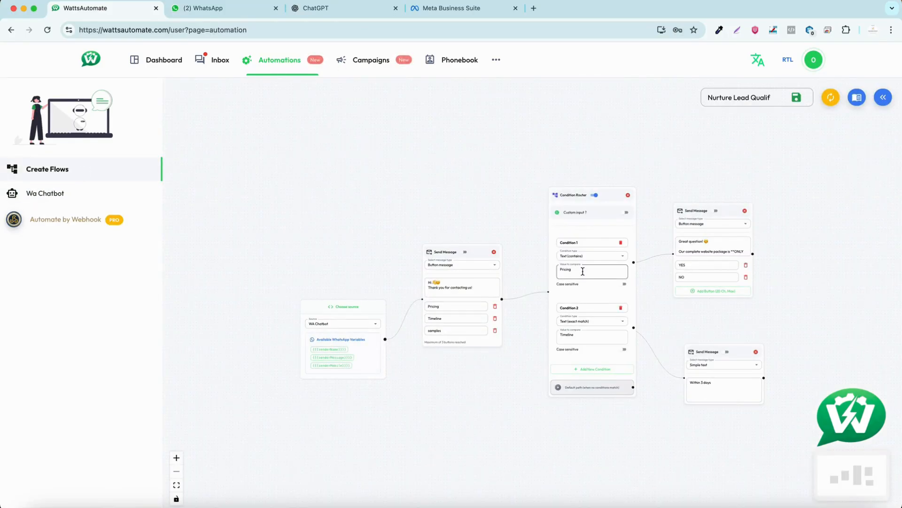
left_click(216, 10)
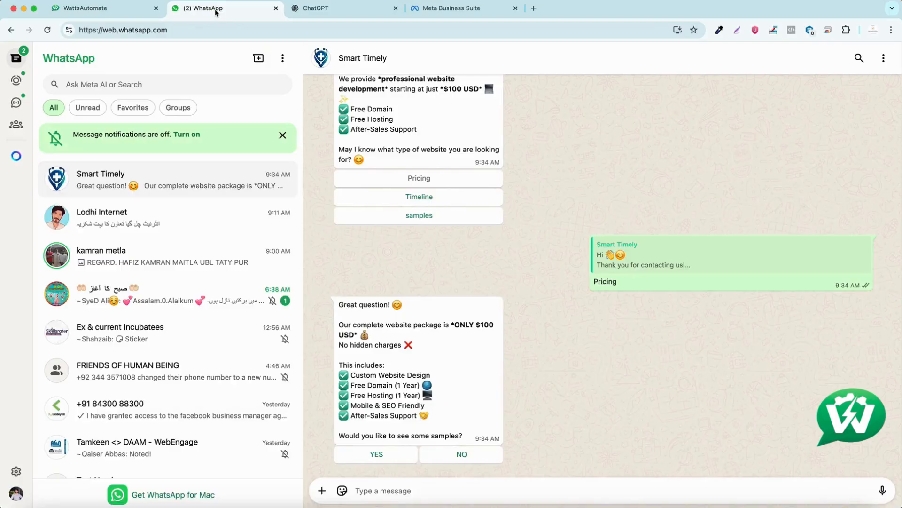
left_click(395, 454)
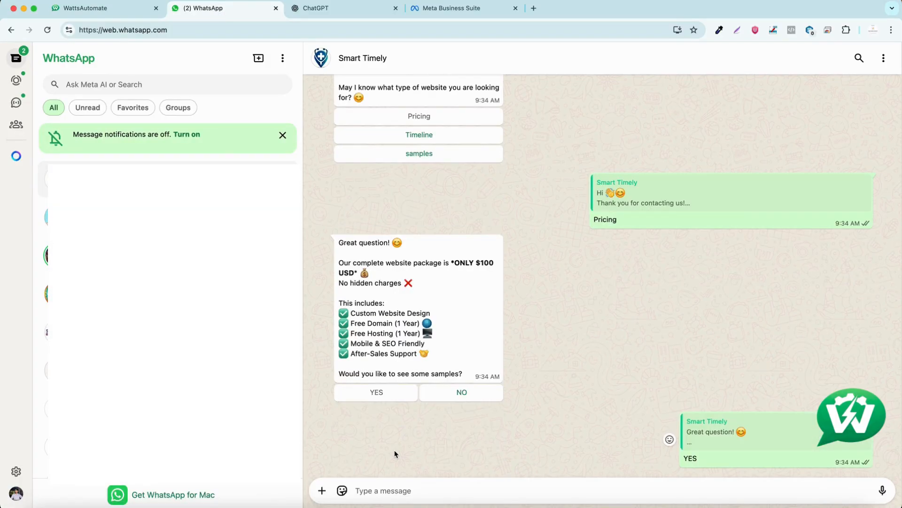
- In WattsAutomate, add a Disable Auto-Reply node beyond the replies and connect the pricing and "Within 3 days" message nodes to it
left_click(109, 8)
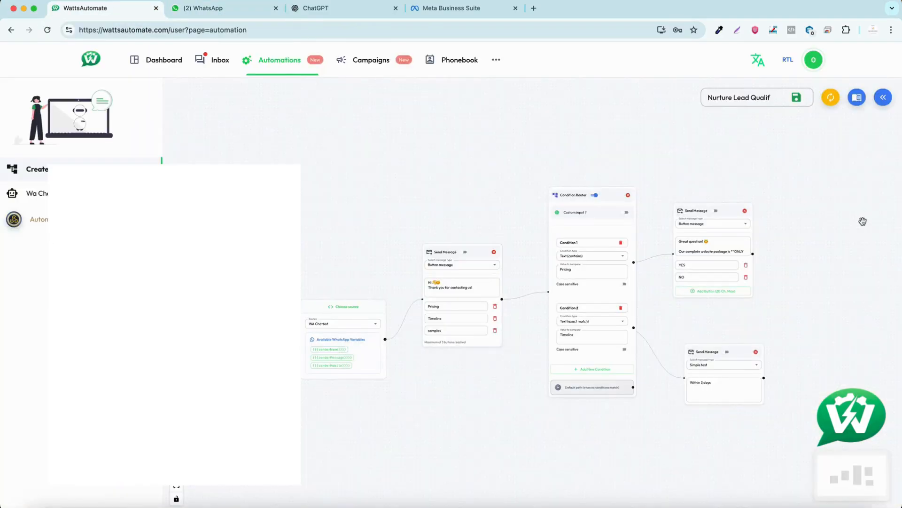
left_click(881, 99)
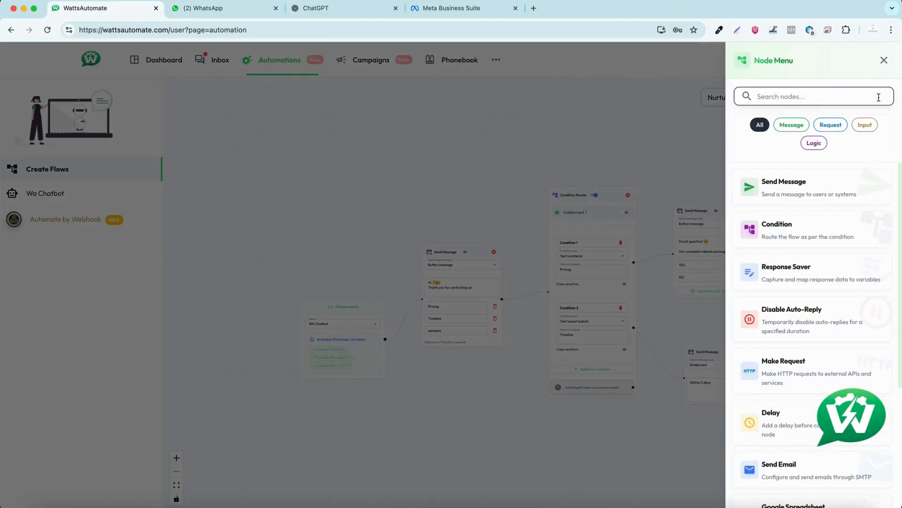
left_click(787, 315)
left_click_drag(762, 355, 791, 206)
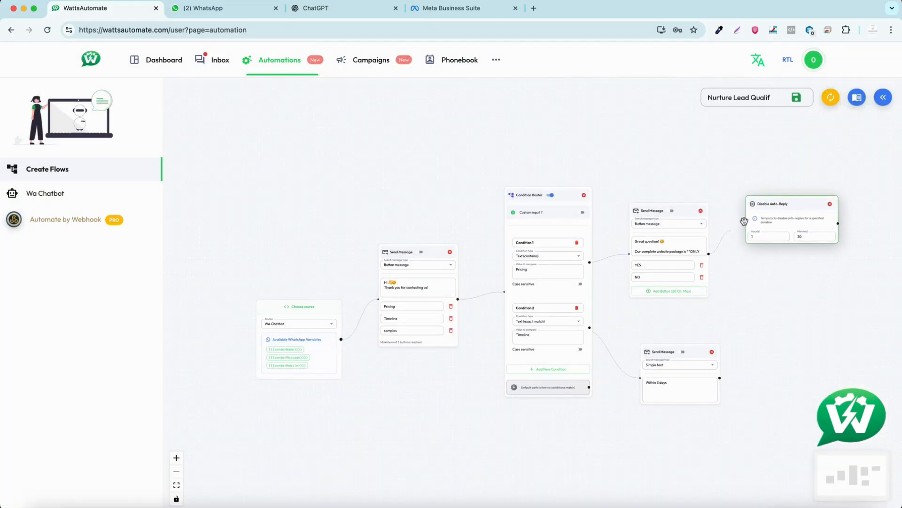
left_click(788, 352)
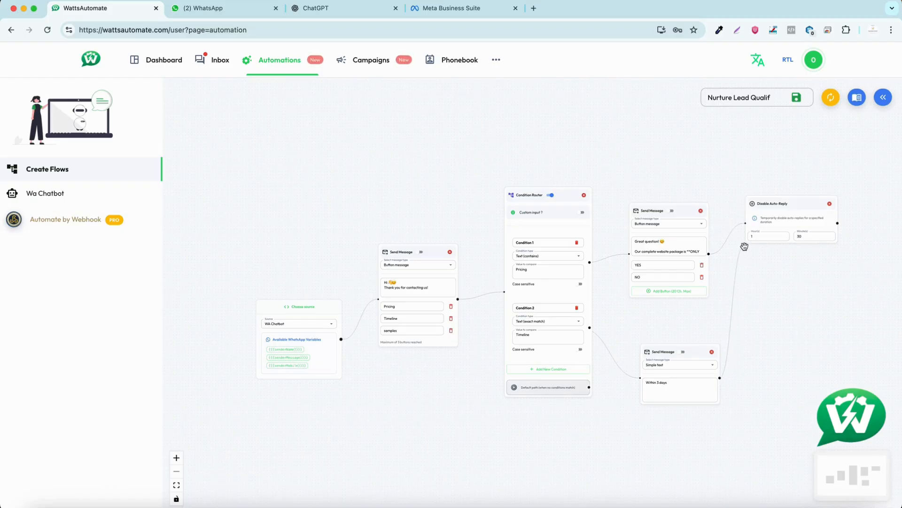
left_click_drag(745, 247, 722, 377)
left_click_drag(748, 243, 745, 225)
- Open the test contact's conversation in the WattsAutomate inbox and send "Hi, How are you!"
left_click(228, 7)
left_click(123, 10)
left_click(214, 60)
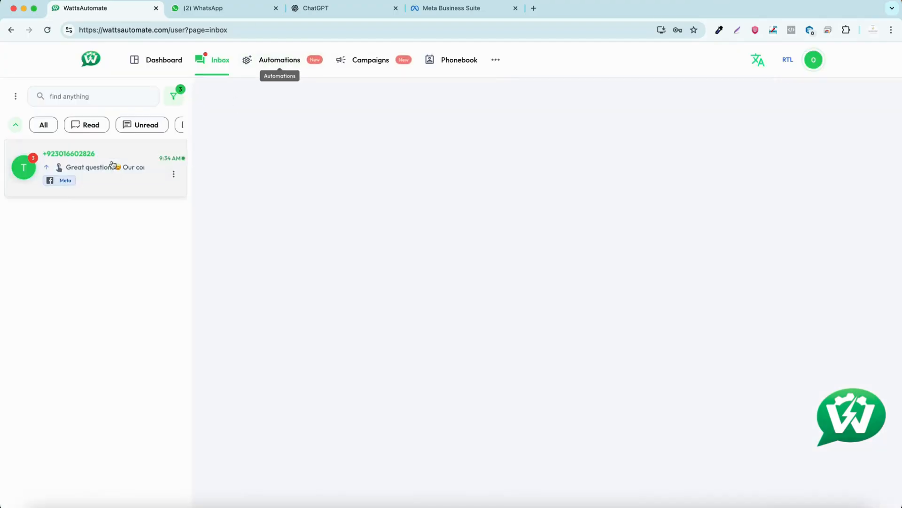
left_click(113, 160)
left_click(311, 485)
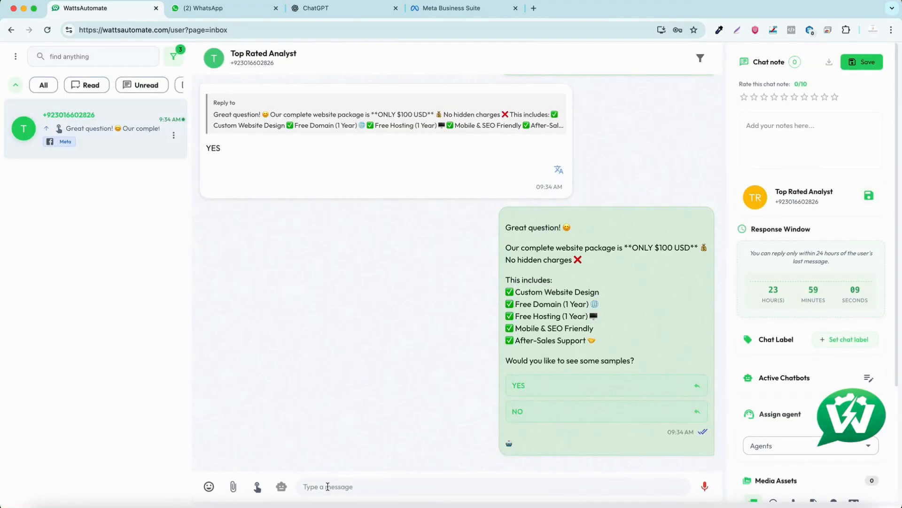
type("Hi, How are you")
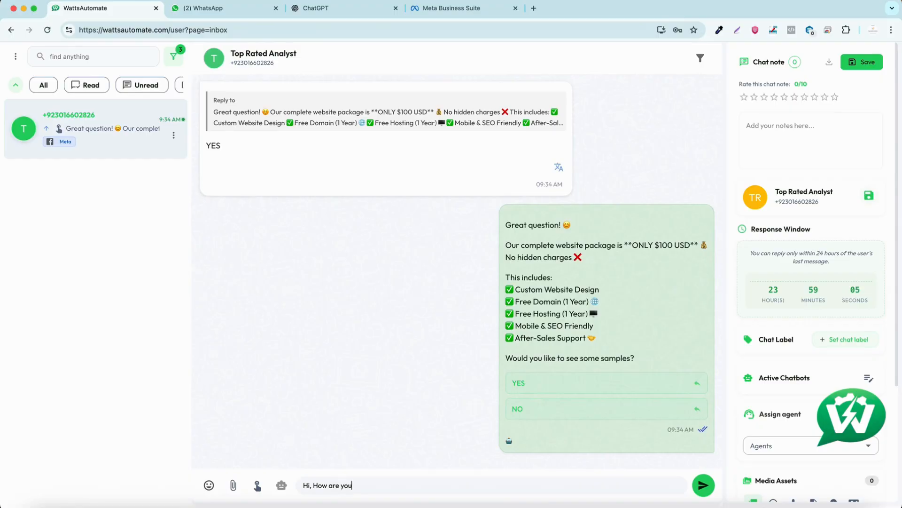
type("!")
key("Return")
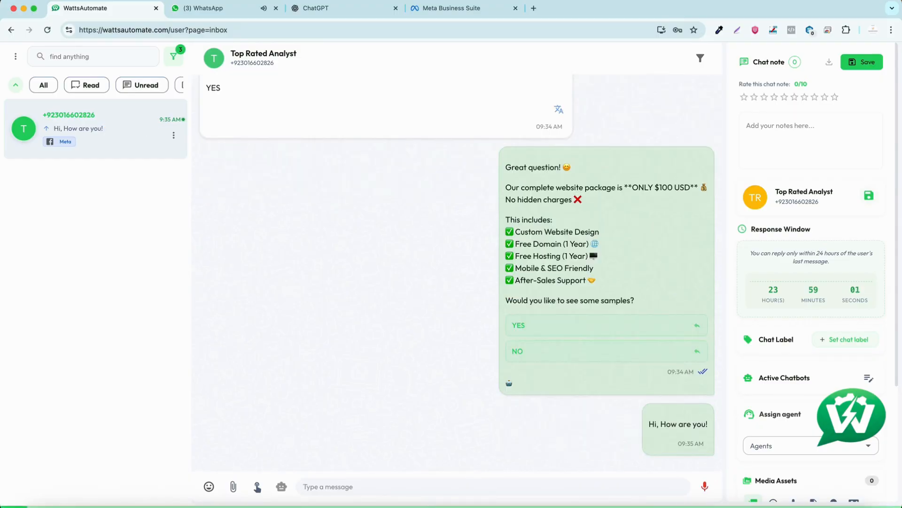
- Switch to WhatsApp and reply "We are good" in the business chat
left_click(199, 10)
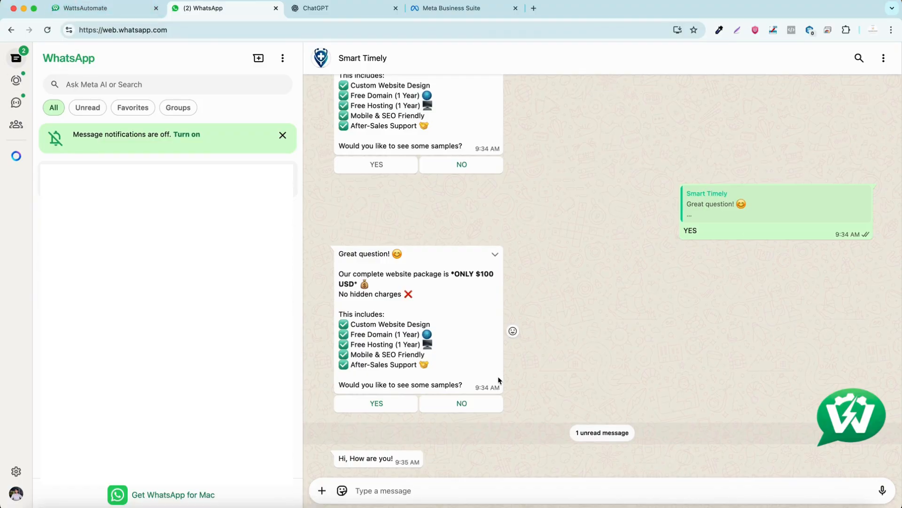
type("We are go")
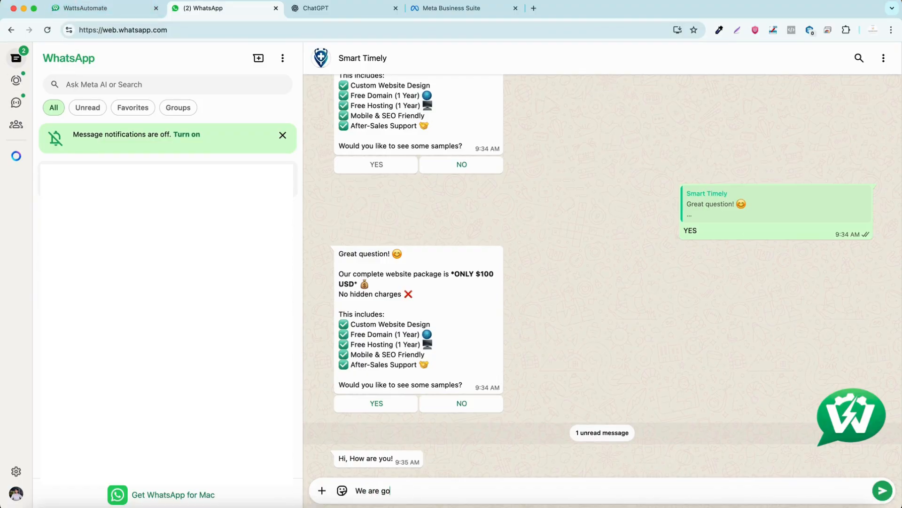
type("od")
key("Return")
- Back in the WattsAutomate inbox, open the conversation's active chatbots and expand the "1st flow" entry
left_click(94, 8)
left_click(864, 399)
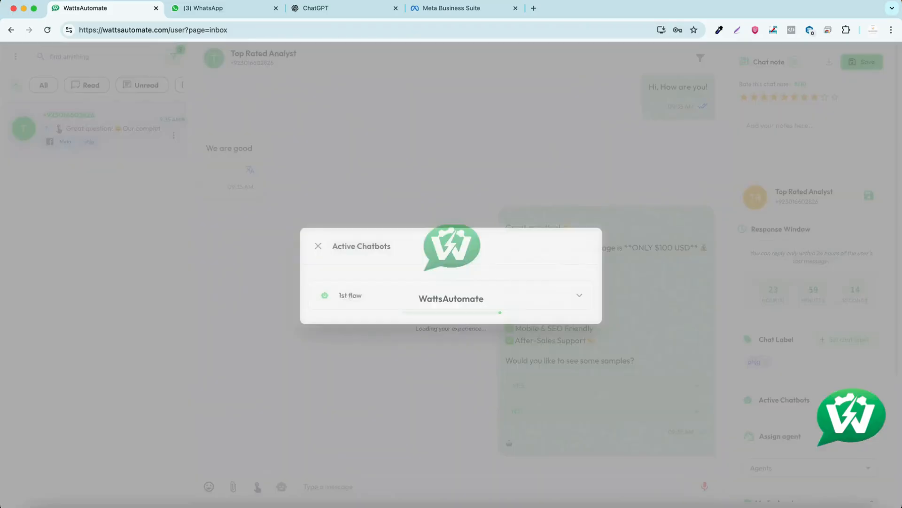
left_click(545, 292)
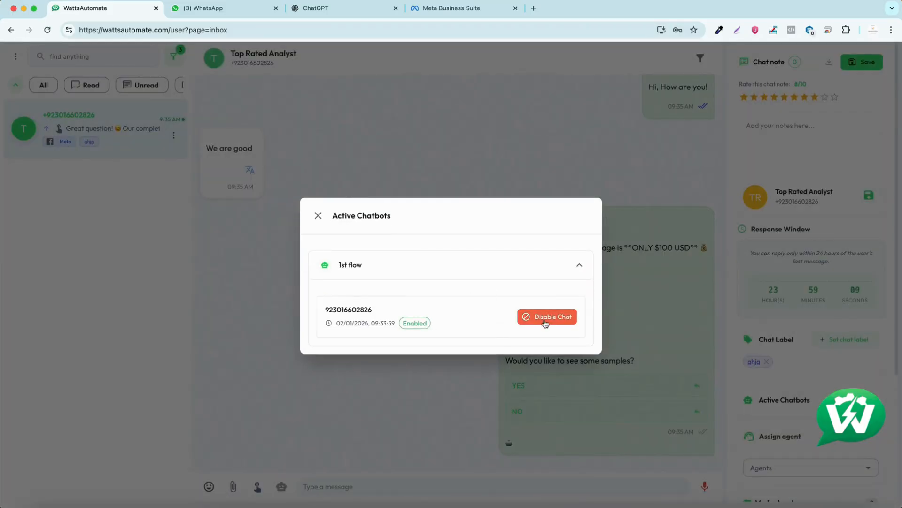